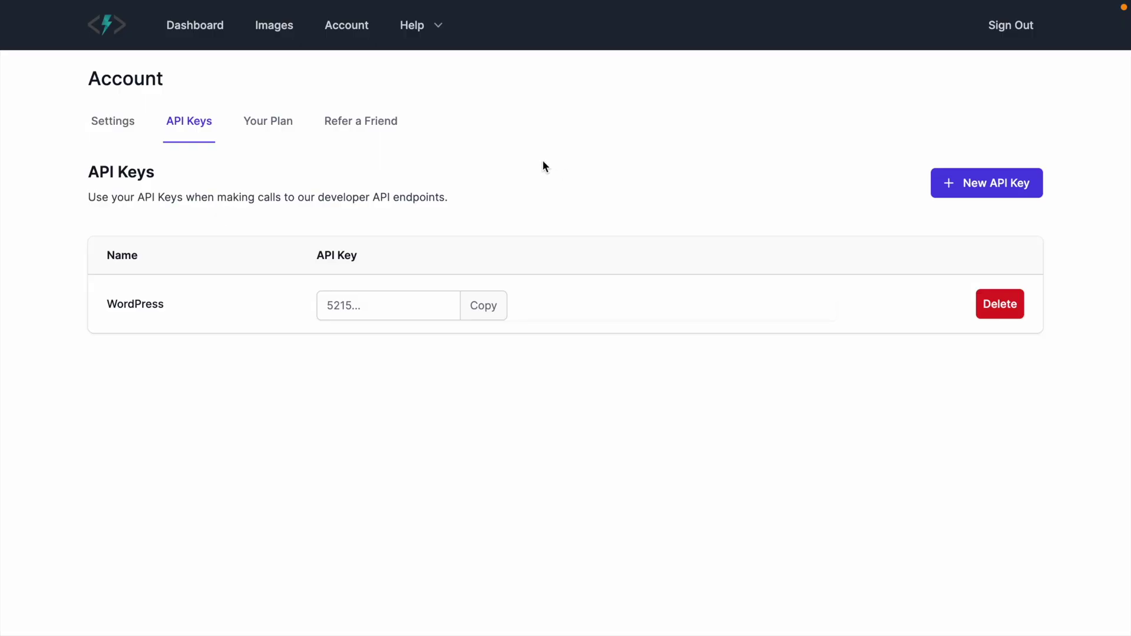
# Step: Copy the API key named WordPress from the AltText.ai API Keys page
pyautogui.click(498, 311)
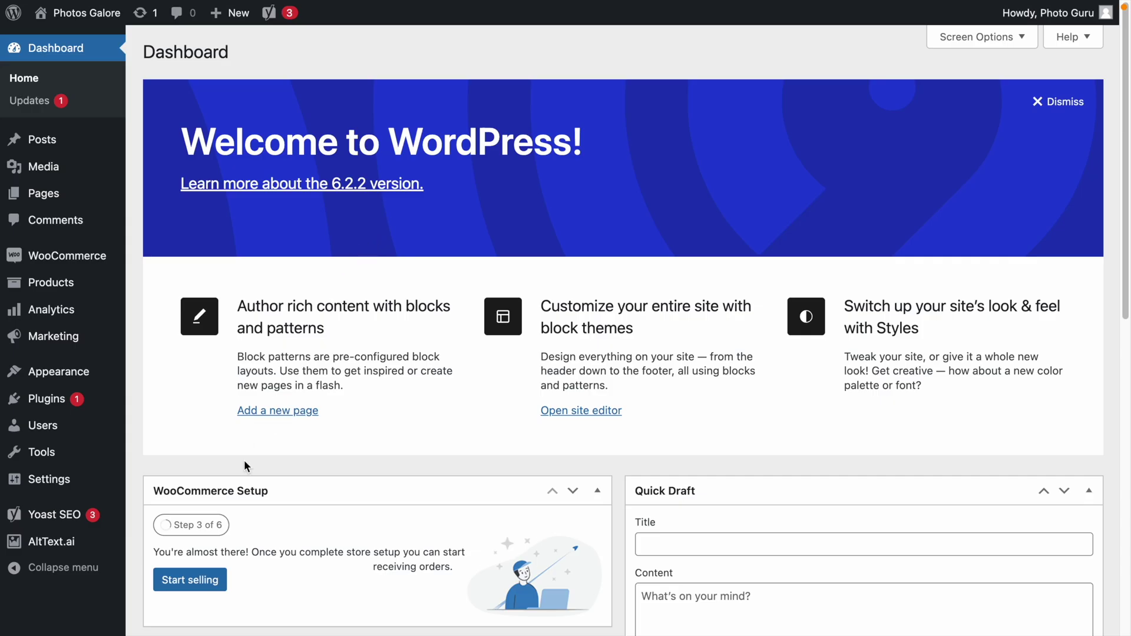
# Step: Paste the copied key into the AltText.ai plugin's API Key field and add it
pyautogui.click(62, 551)
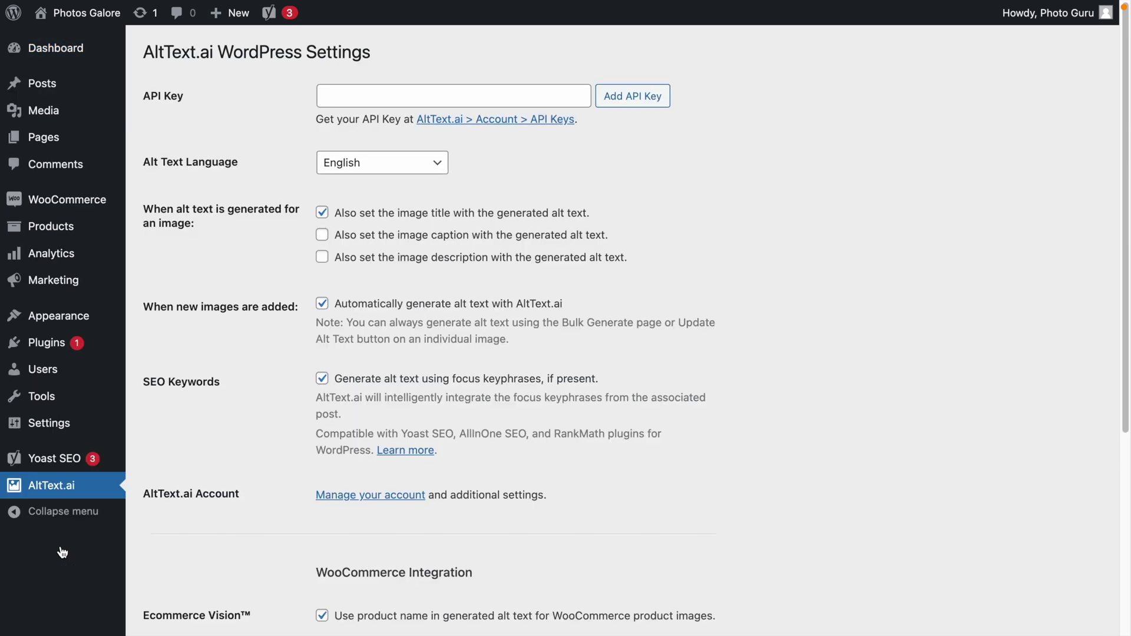
pyautogui.click(524, 96)
pyautogui.hotkey('ctrl', 'v')
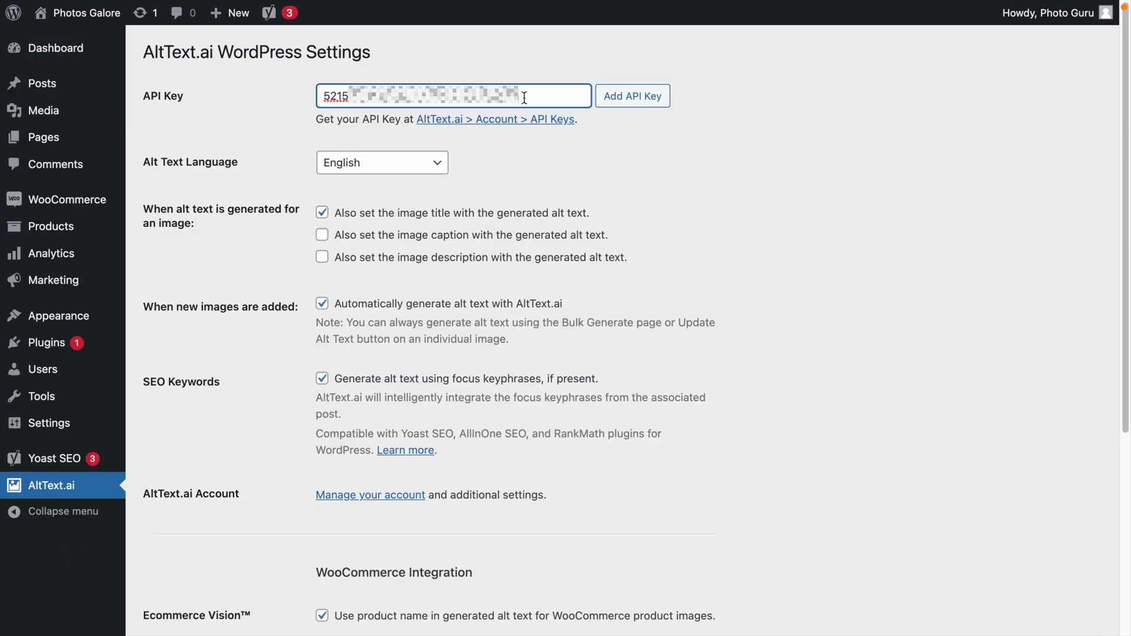
pyautogui.click(632, 96)
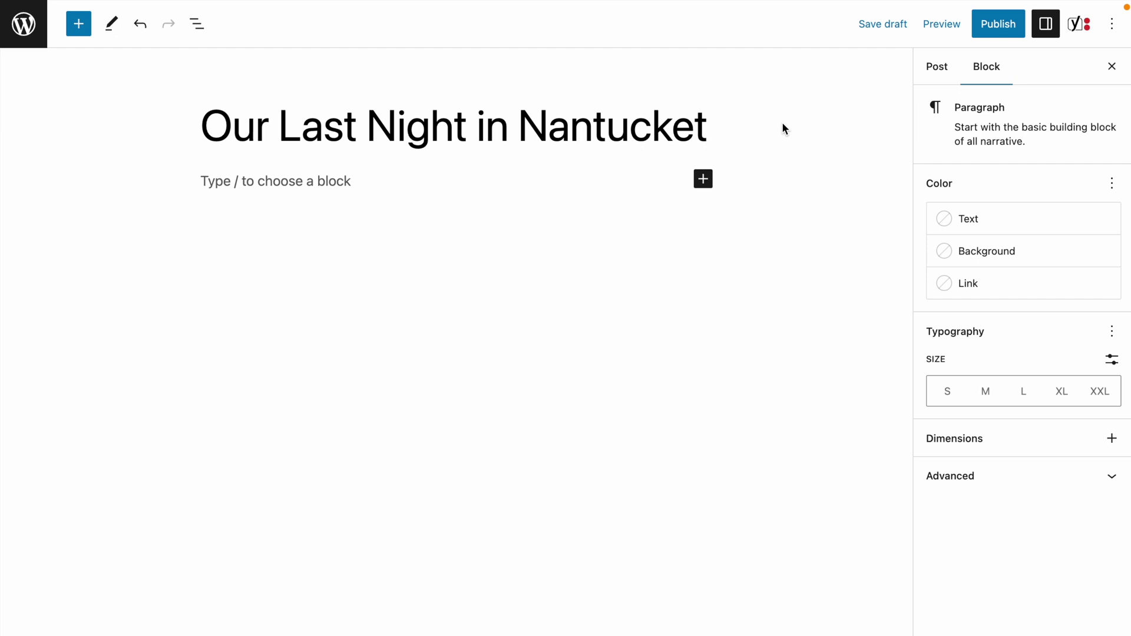
# Step: Upload IMG_1120.jpg as an Image block and check its alt text 'a flock of birds flying over a sunset.'
pyautogui.click(703, 178)
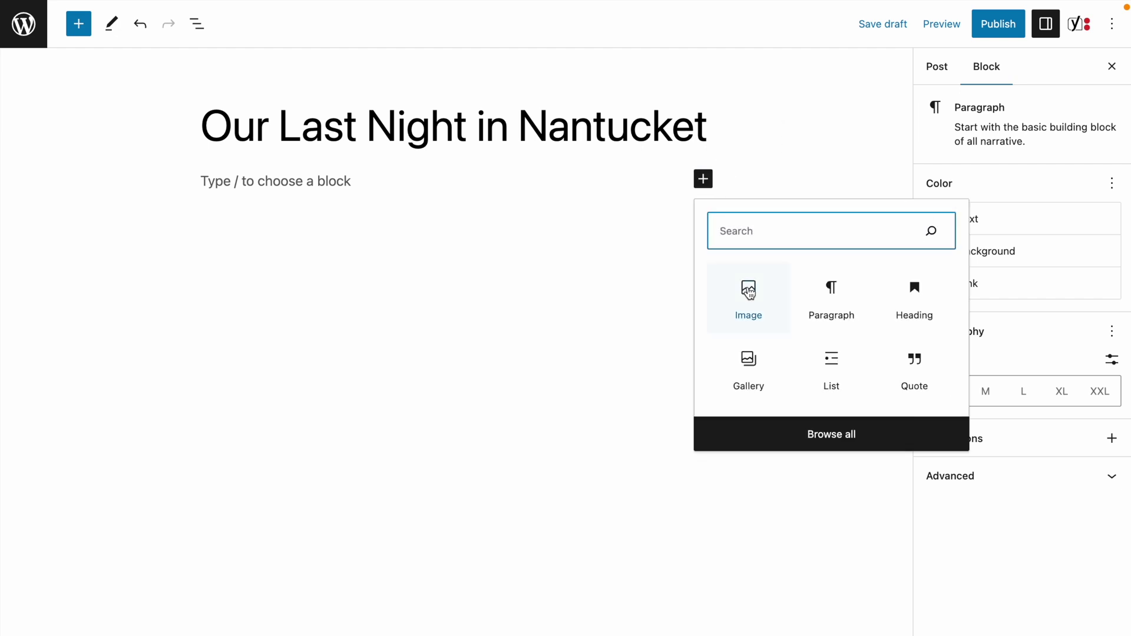
pyautogui.click(747, 294)
pyautogui.click(255, 286)
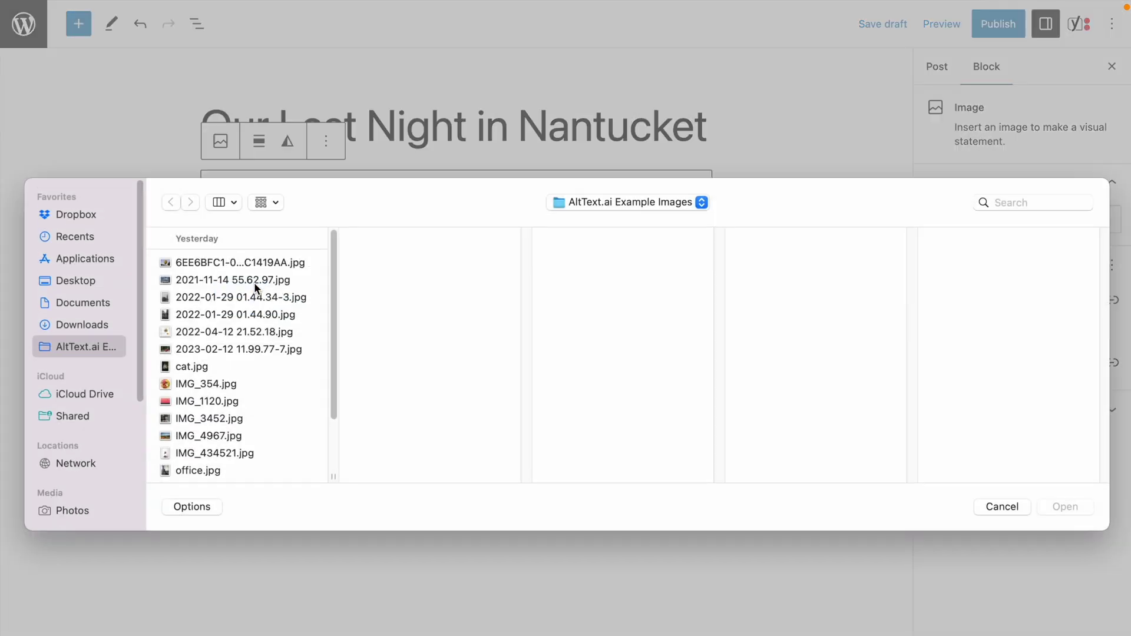
pyautogui.click(203, 400)
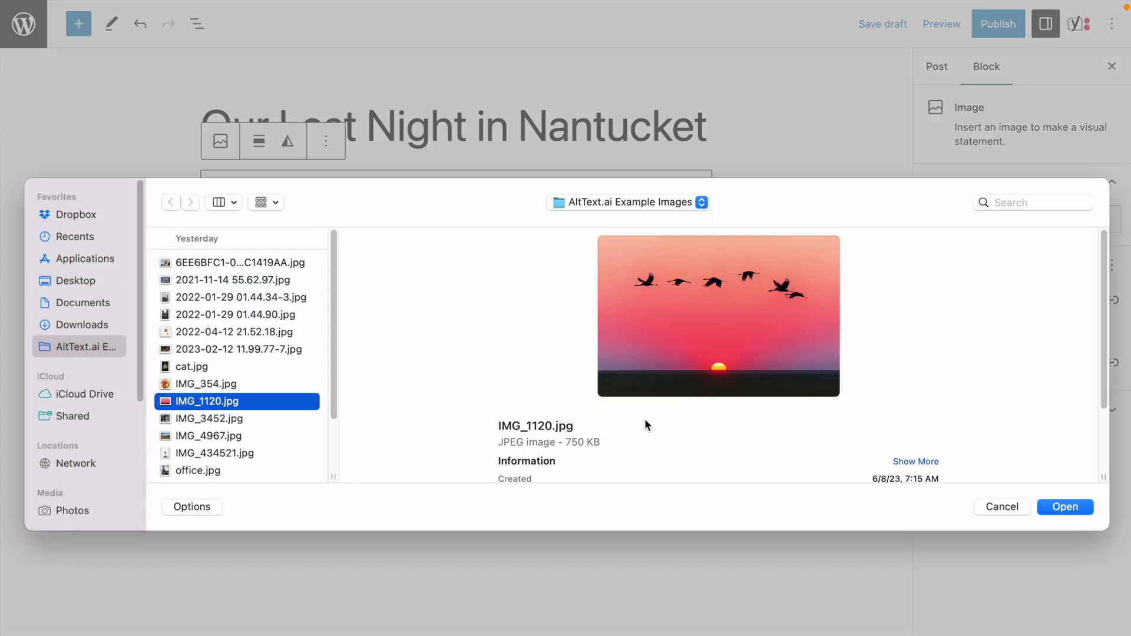
pyautogui.click(1073, 508)
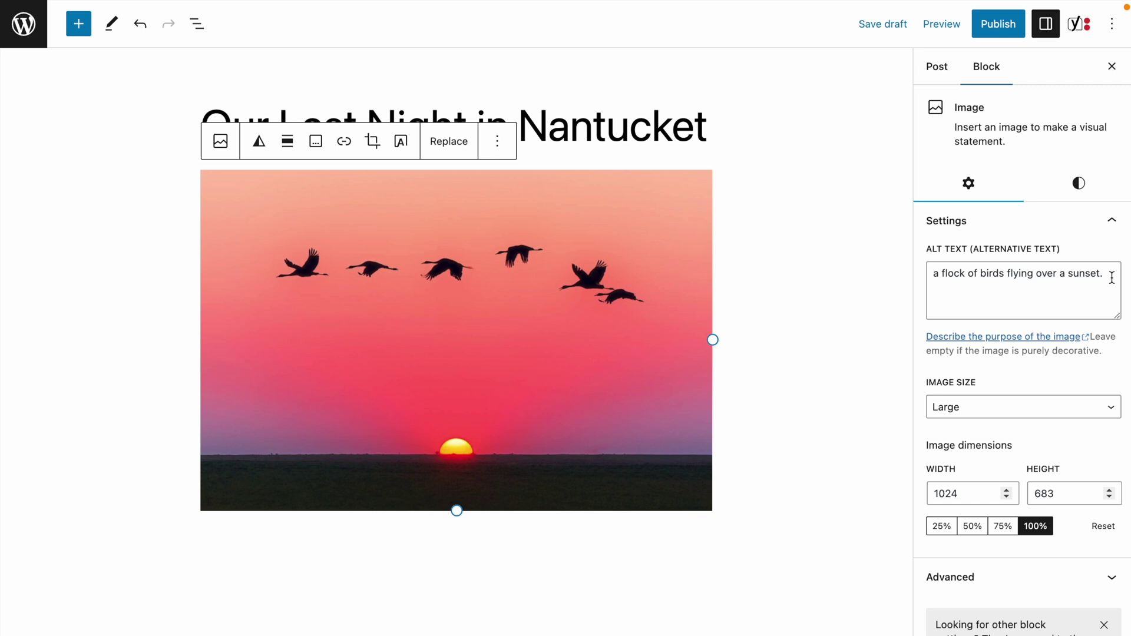
pyautogui.moveTo(1111, 278); pyautogui.dragTo(843, 263)
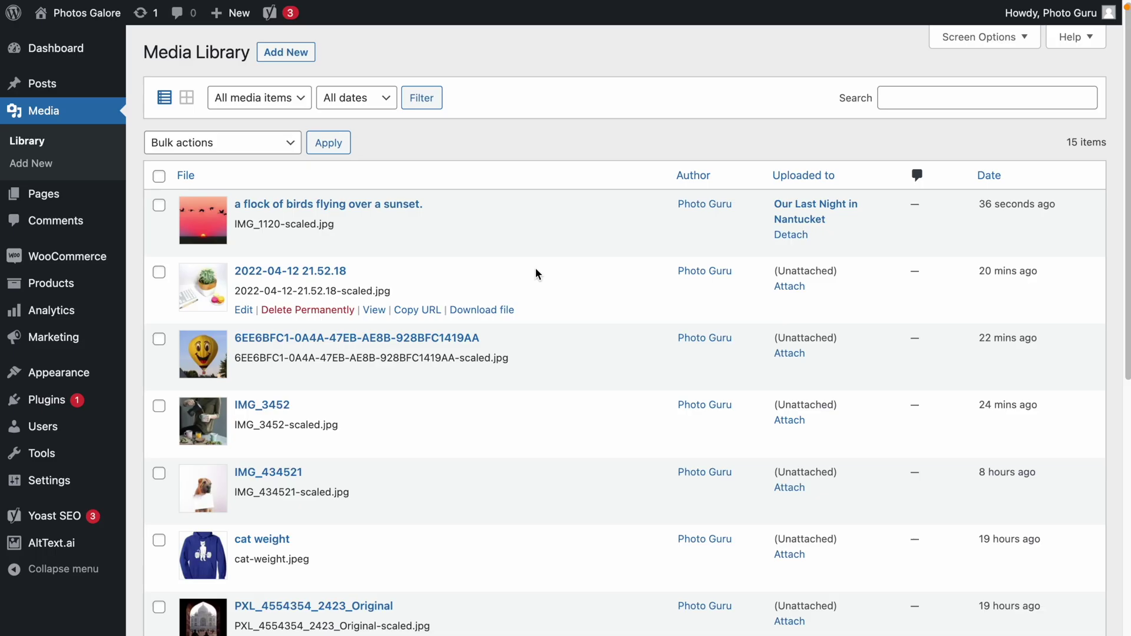
pyautogui.moveTo(79, 545)
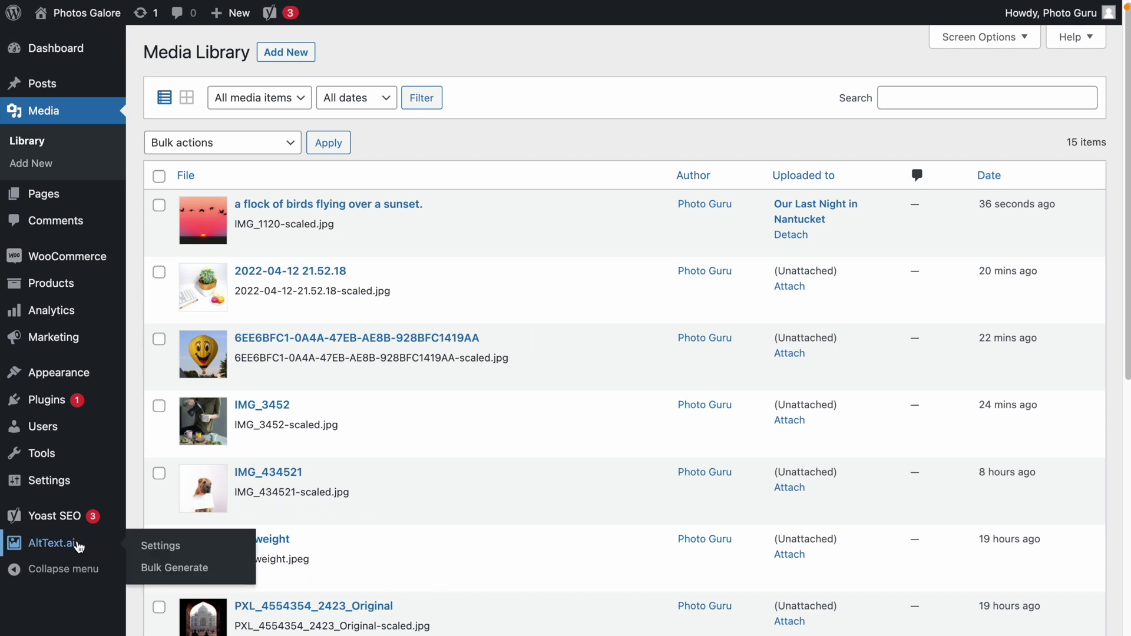
pyautogui.click(215, 573)
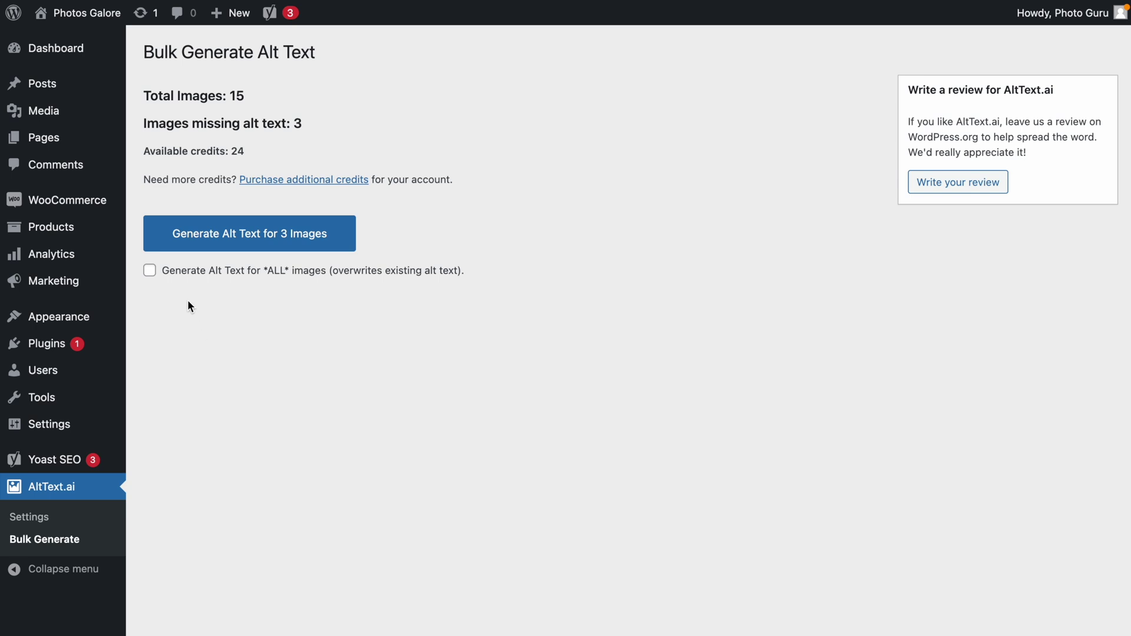
pyautogui.click(151, 272)
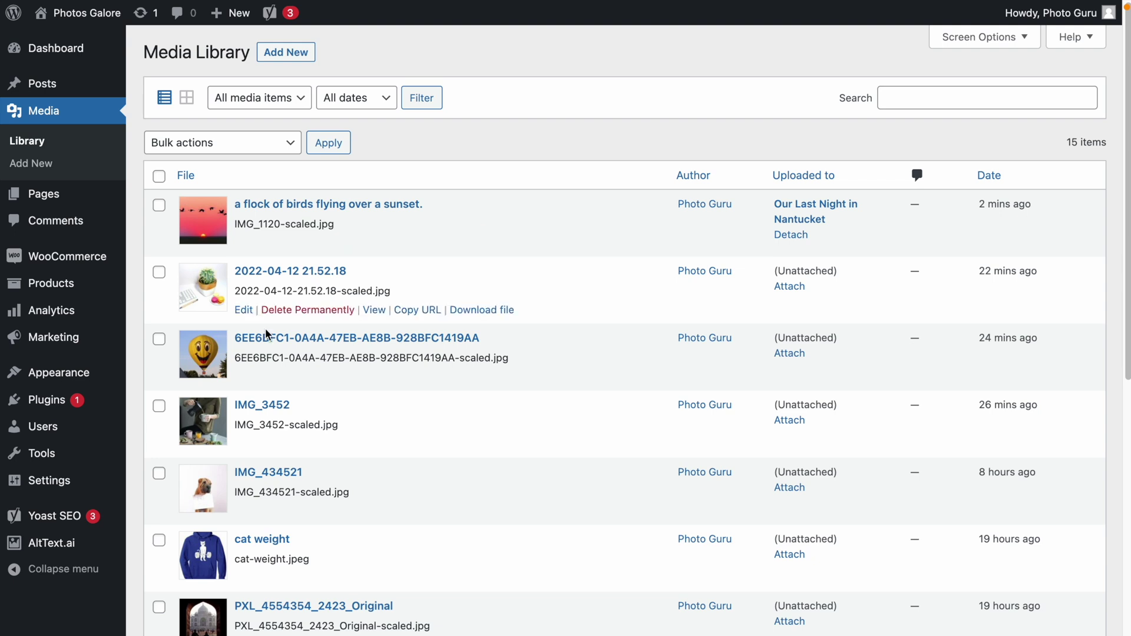
# Step: Run AltText.ai: Generate Alt Text in bulk on the balloon and IMG_3452 images
pyautogui.click(160, 342)
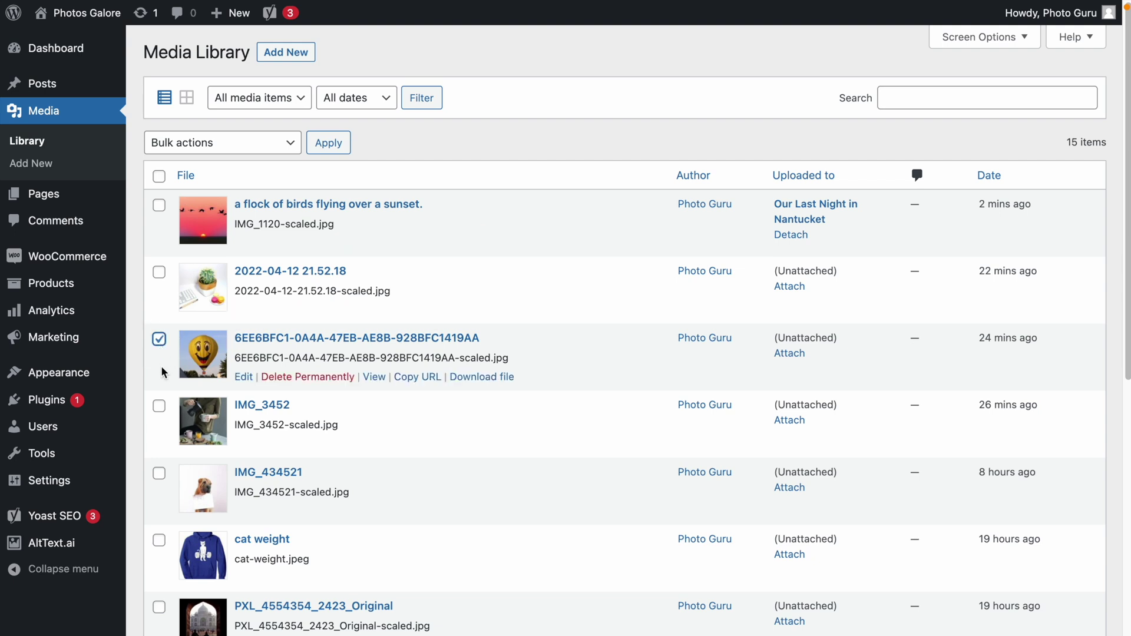
pyautogui.click(159, 408)
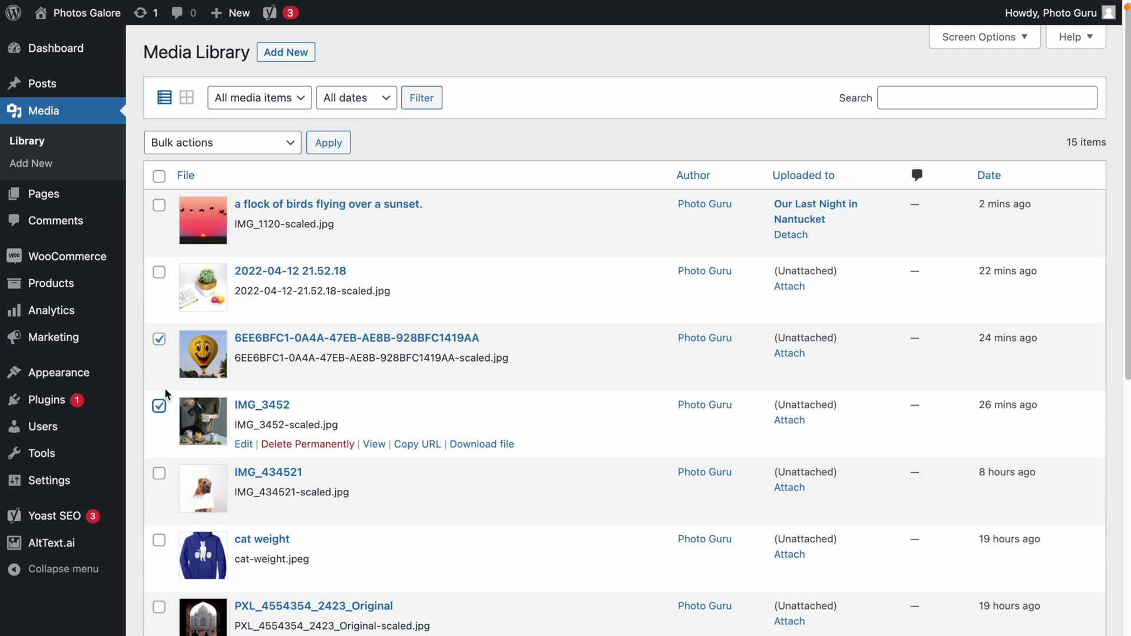
pyautogui.click(283, 143)
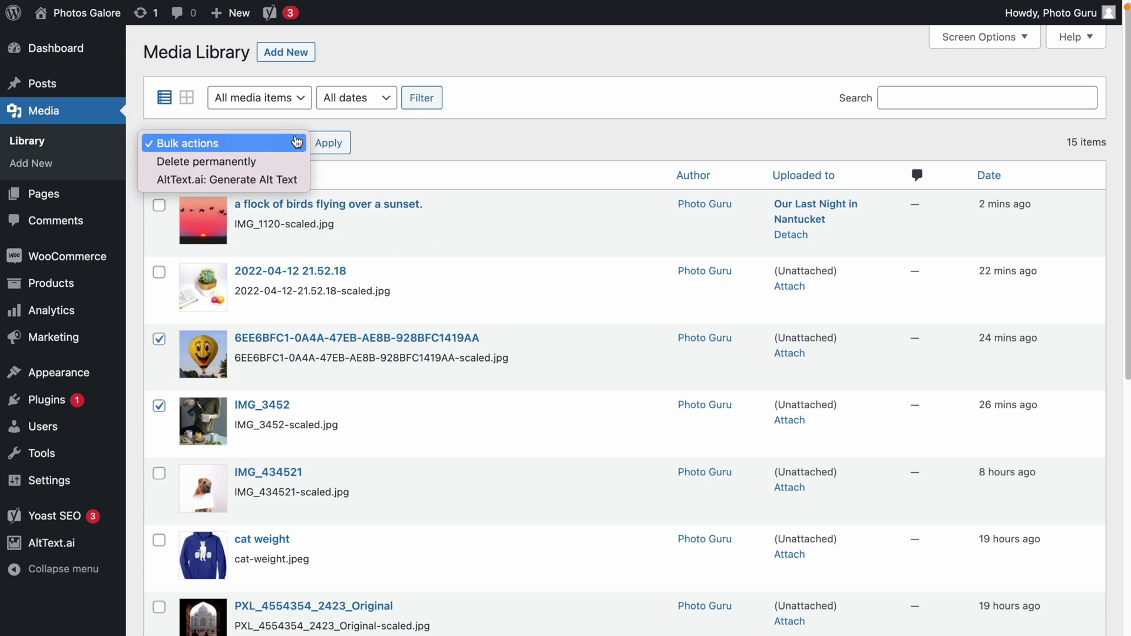
pyautogui.click(282, 180)
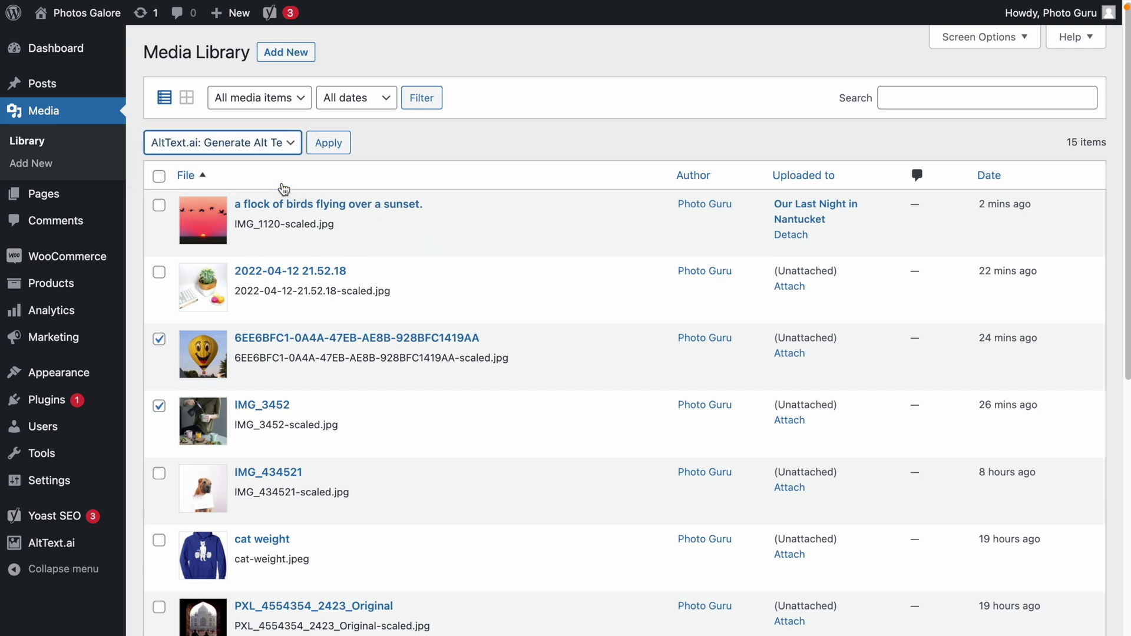
pyautogui.click(324, 144)
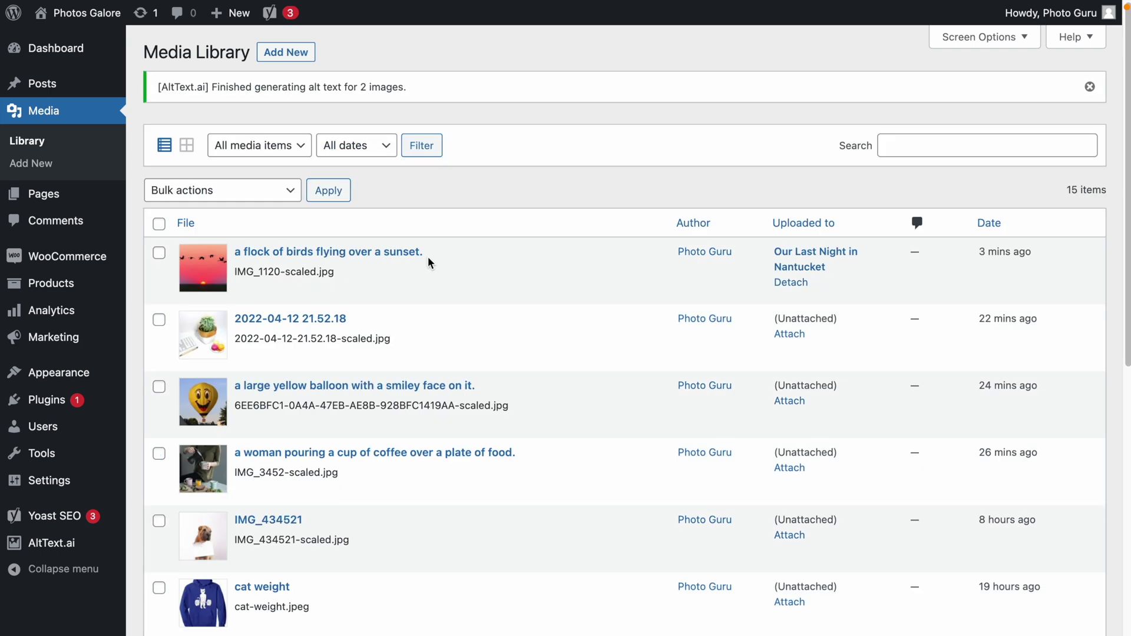
# Step: Open the balloon image's edit page and select its generated alternative text
pyautogui.click(325, 388)
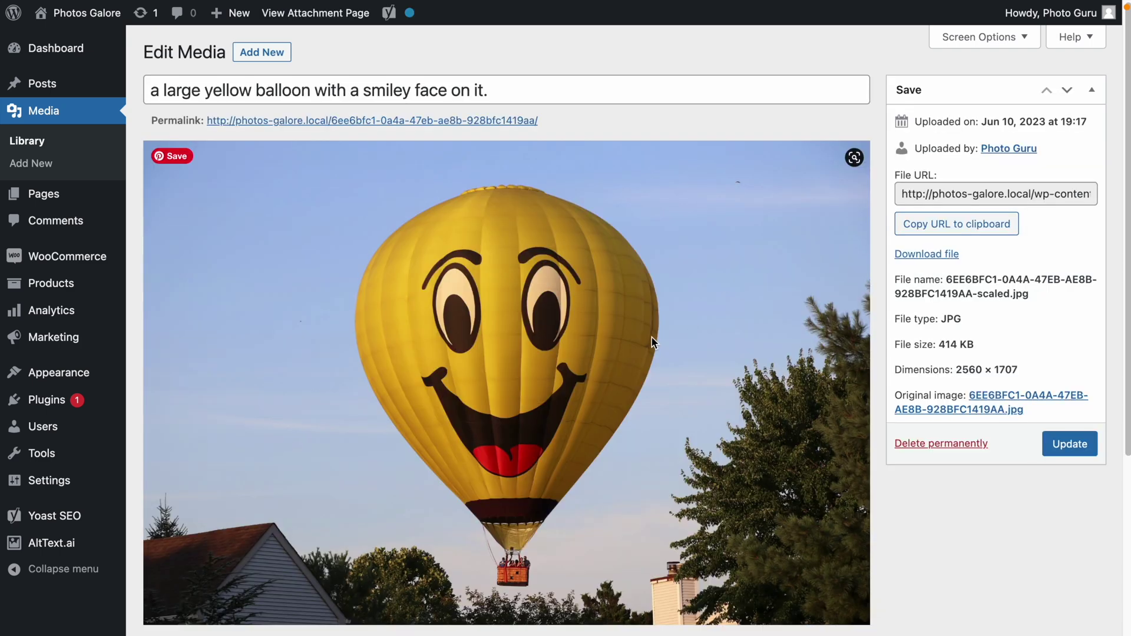
pyautogui.scroll(-3, 642, 342)
pyautogui.tripleClick(255, 580)
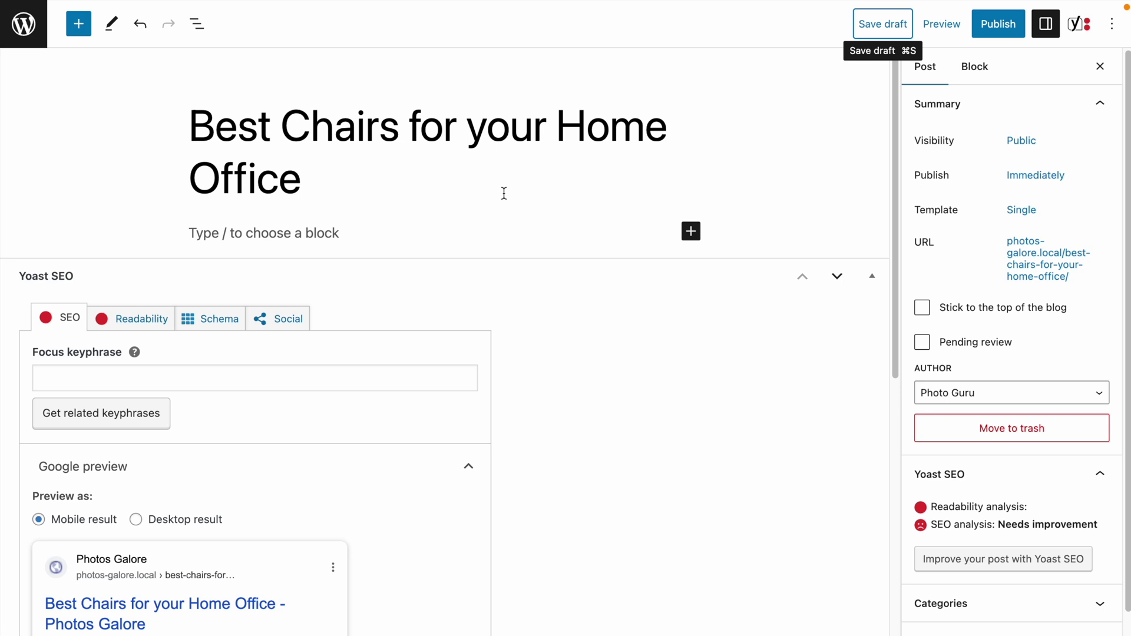
# Step: Enter 'best ergonomic chairs for your home office' as the Yoast focus keyphrase and save the draft
pyautogui.click(235, 377)
pyautogui.write('be')
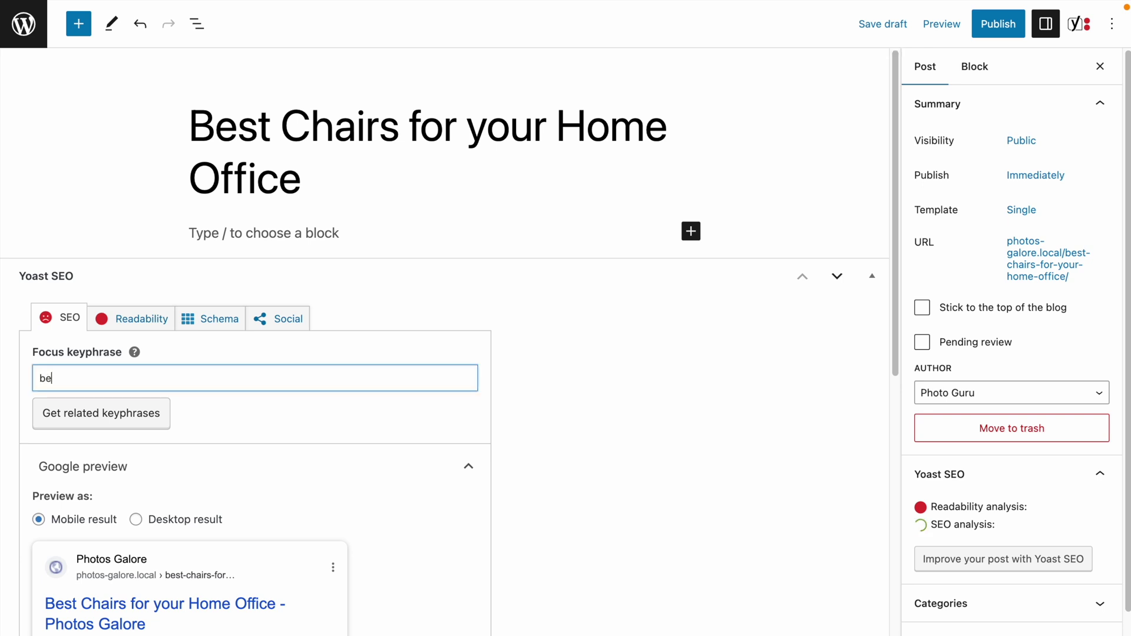
pyautogui.write('st ergonomic chairs for your home office')
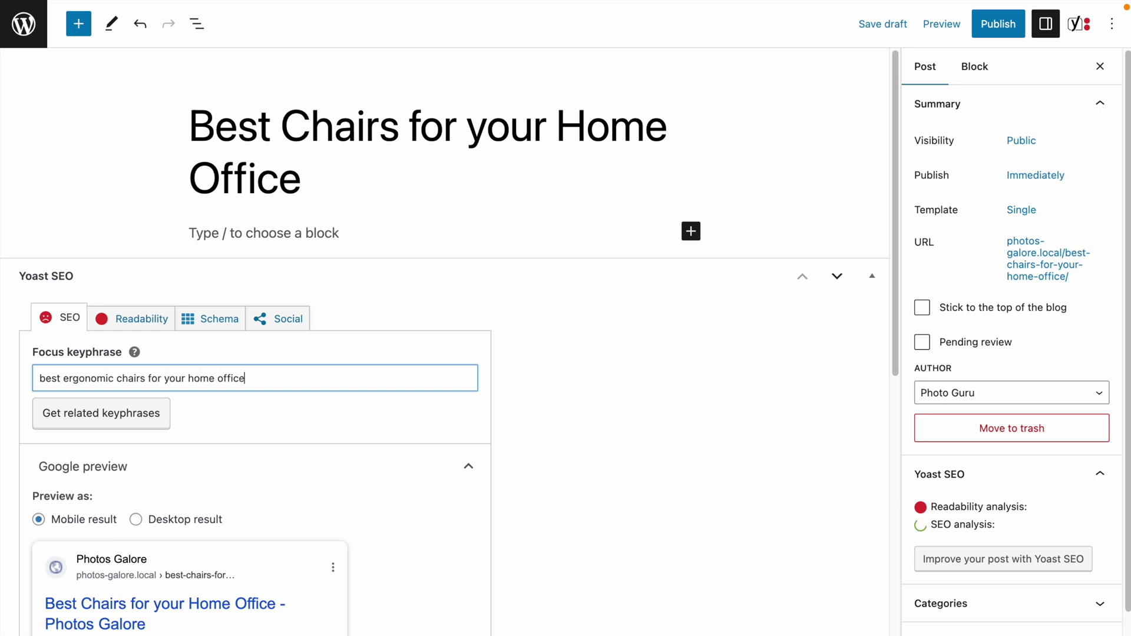
pyautogui.click(878, 23)
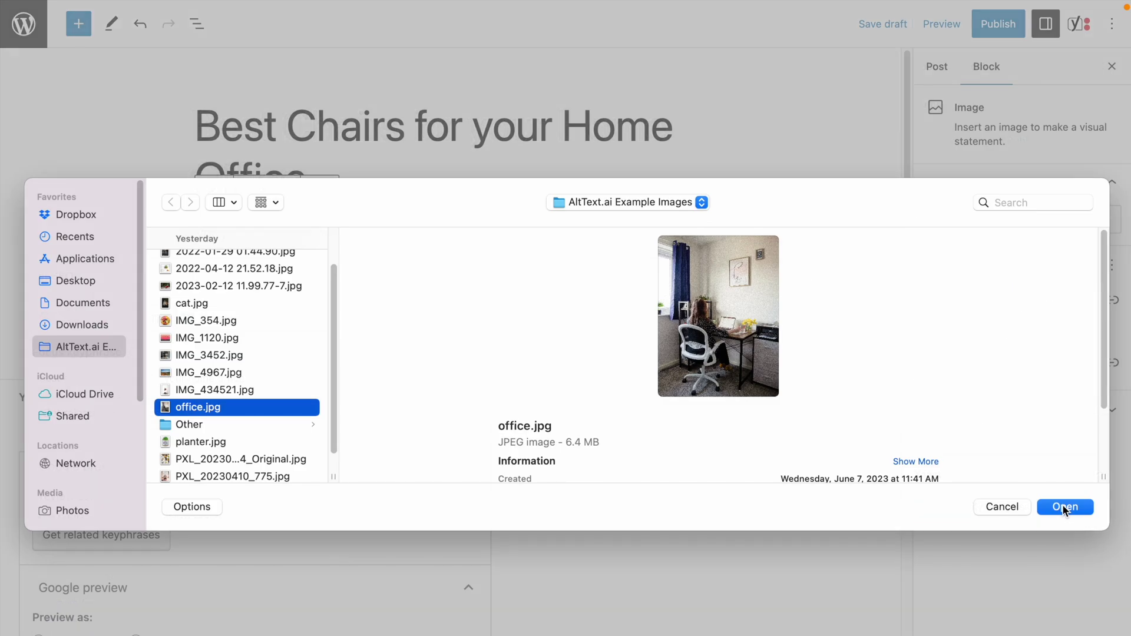
# Step: Insert office.jpg into the Best Chairs post and select its keyphrase-based generated alt text
pyautogui.click(1065, 508)
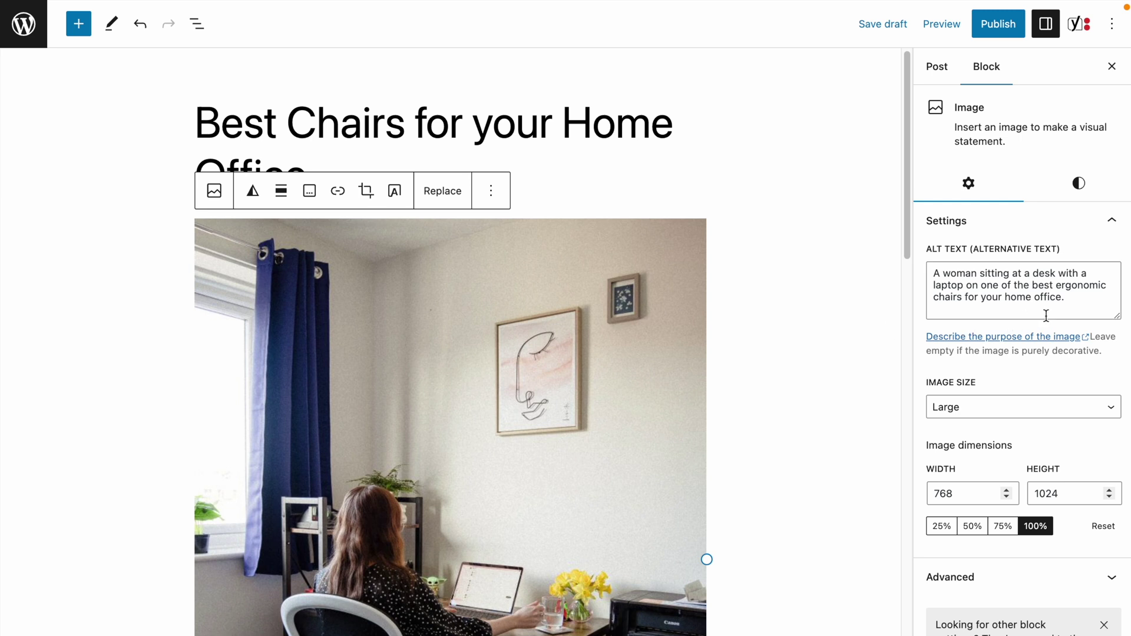
pyautogui.moveTo(1071, 298); pyautogui.dragTo(930, 273)
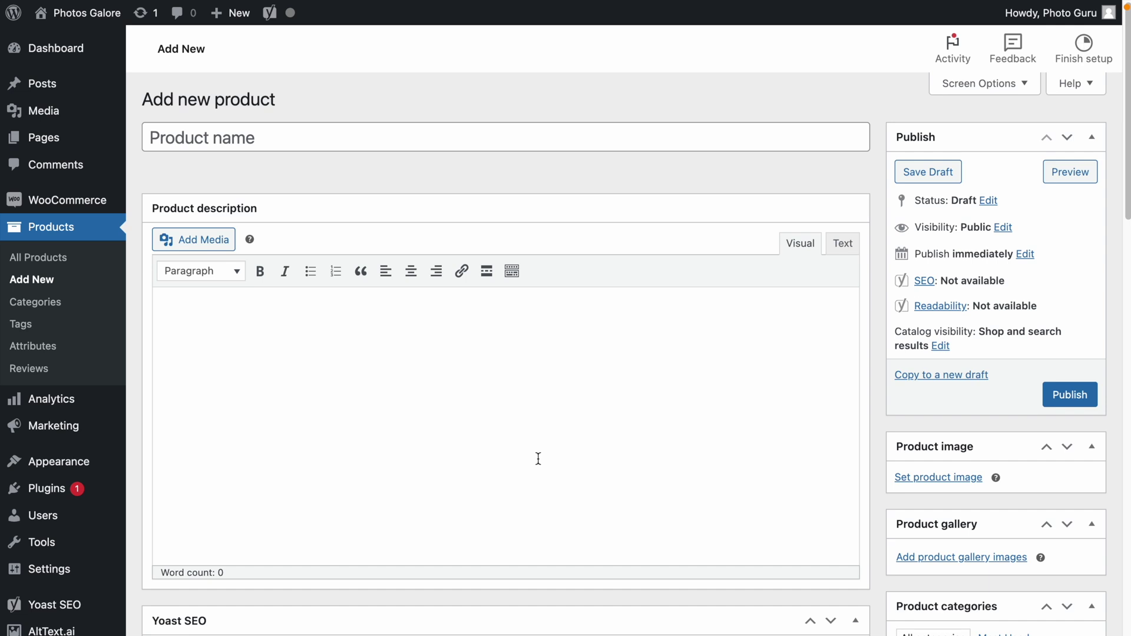
# Step: Name the new product 'PLANTZ funny ceramic planter' and save it as a draft
pyautogui.click(344, 142)
pyautogui.write('PLANTZ')
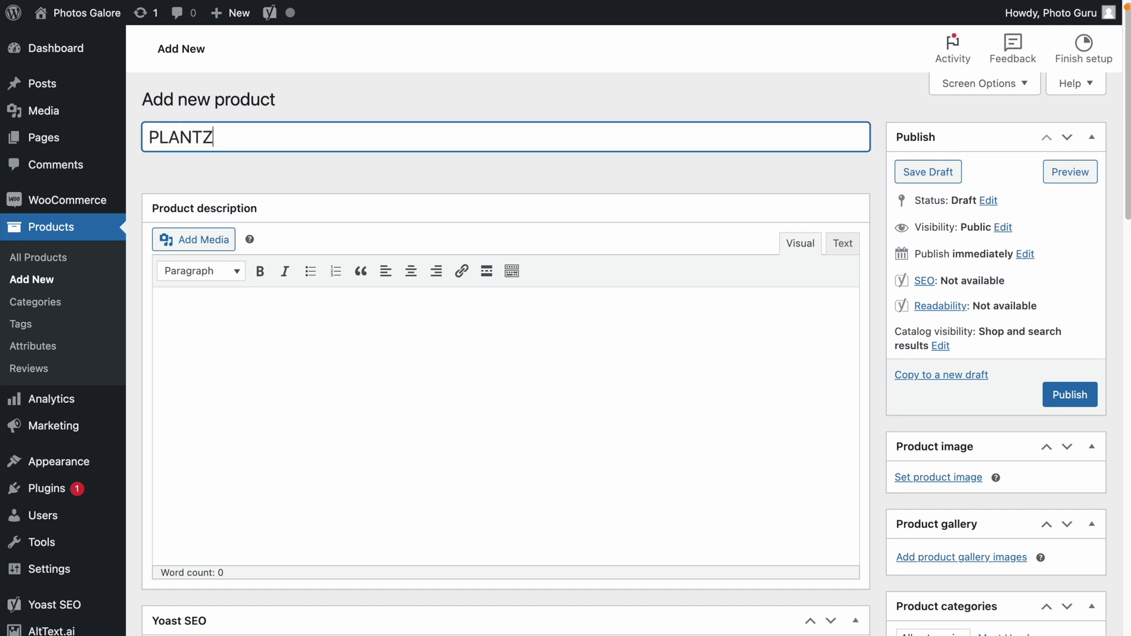
pyautogui.write(' funny ceramic planter')
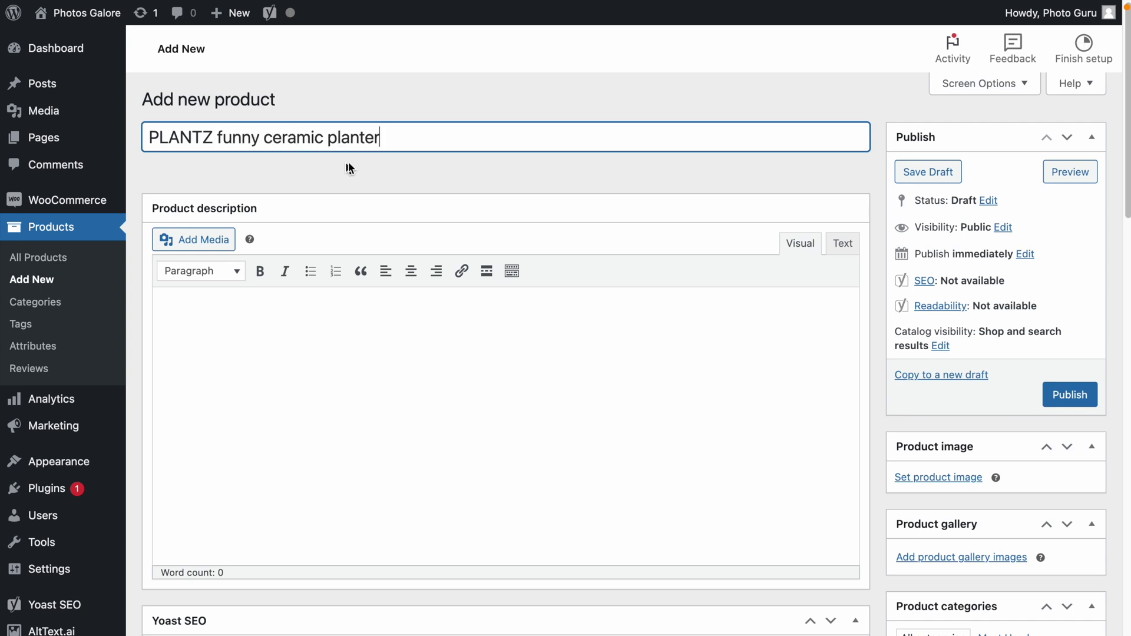
pyautogui.click(923, 176)
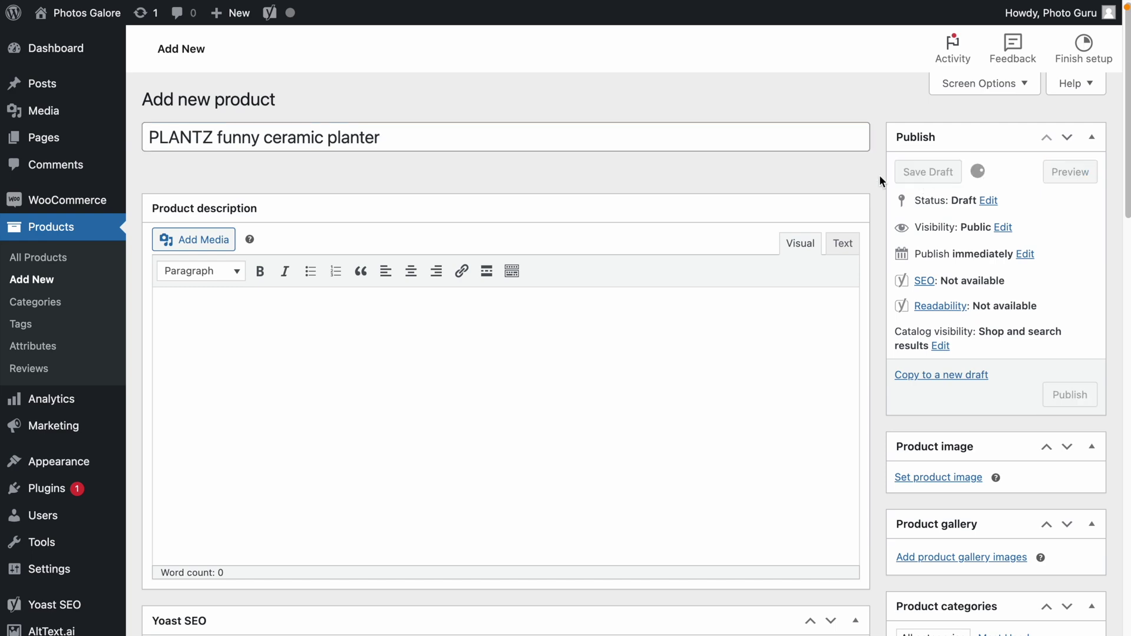
# Step: Upload planter.jpg as the product image and expand its generated alt text to read it
pyautogui.click(904, 529)
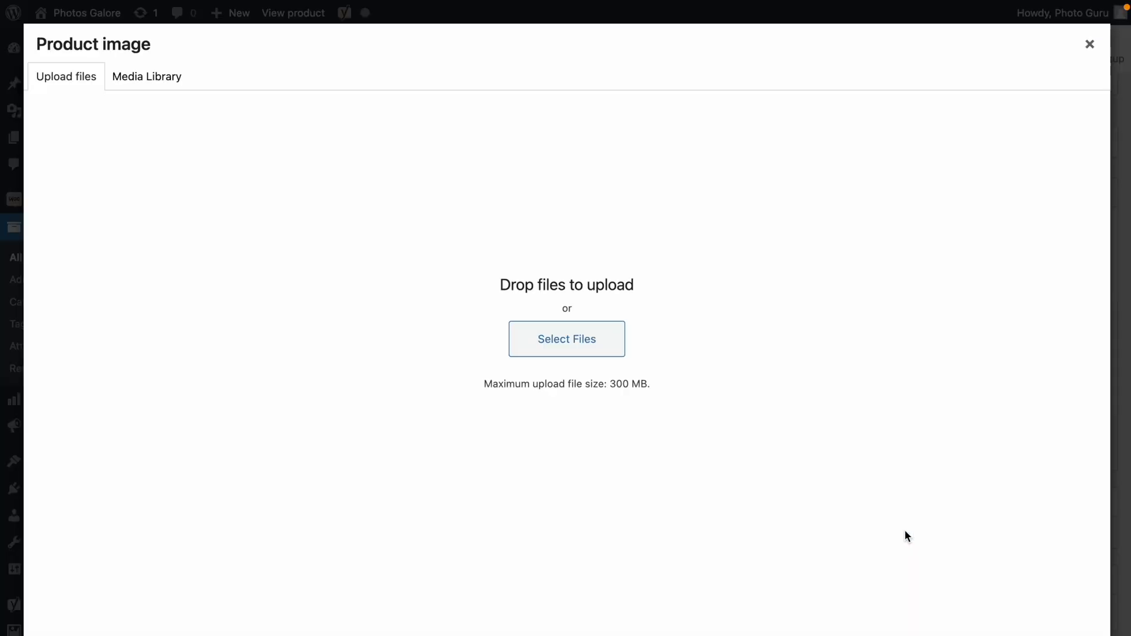
pyautogui.click(593, 338)
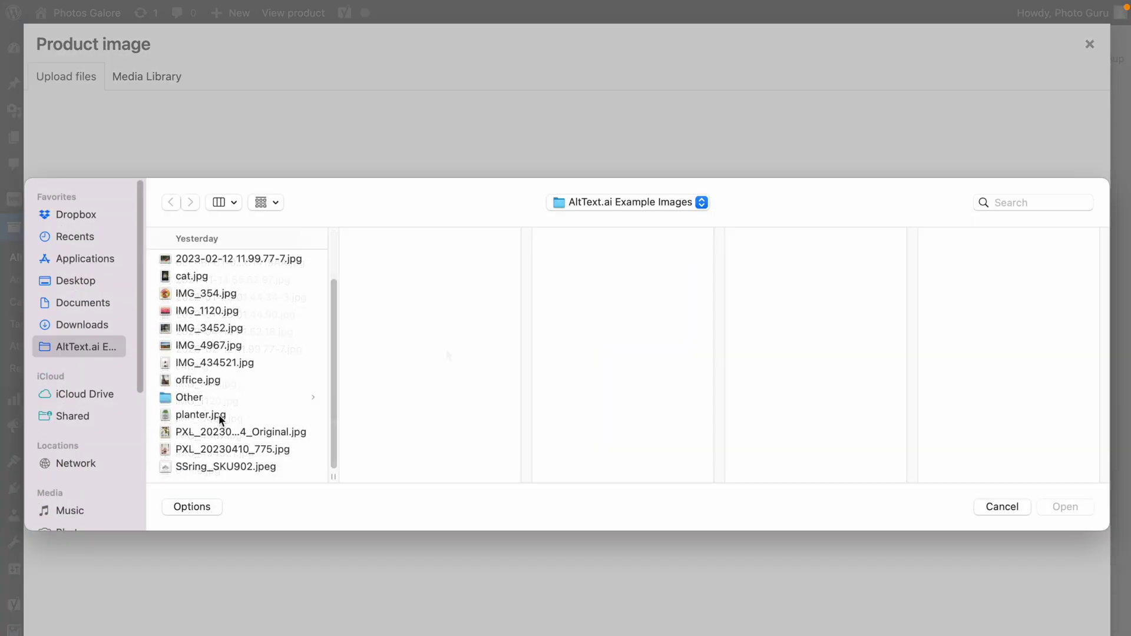
pyautogui.click(221, 416)
pyautogui.click(1063, 507)
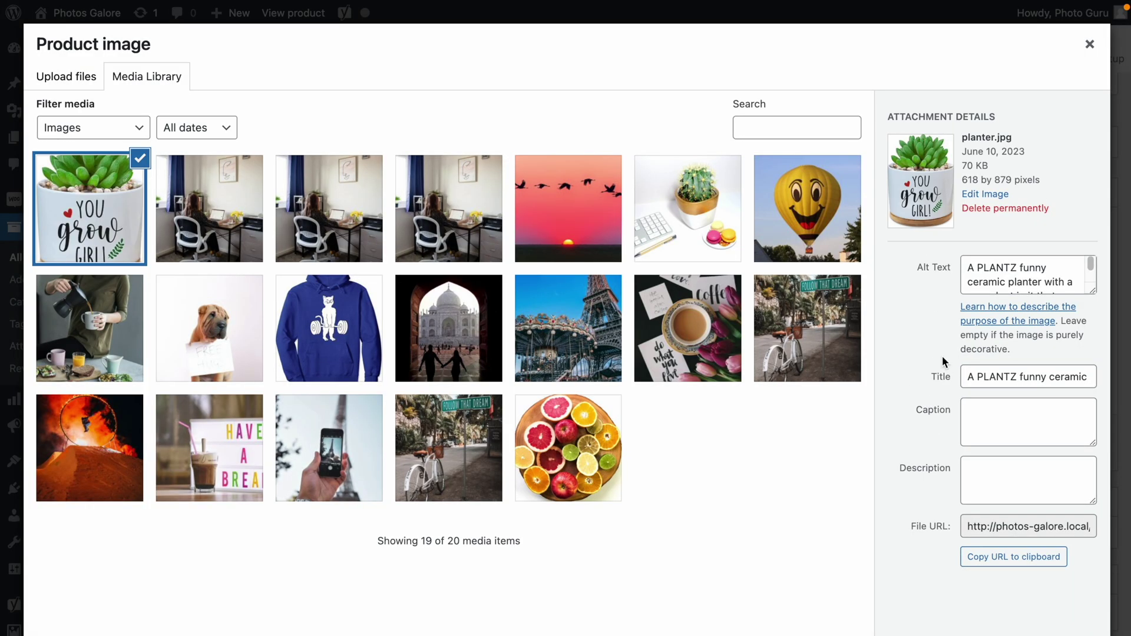
pyautogui.moveTo(1092, 291); pyautogui.dragTo(1090, 345)
pyautogui.moveTo(1043, 319); pyautogui.dragTo(958, 269)
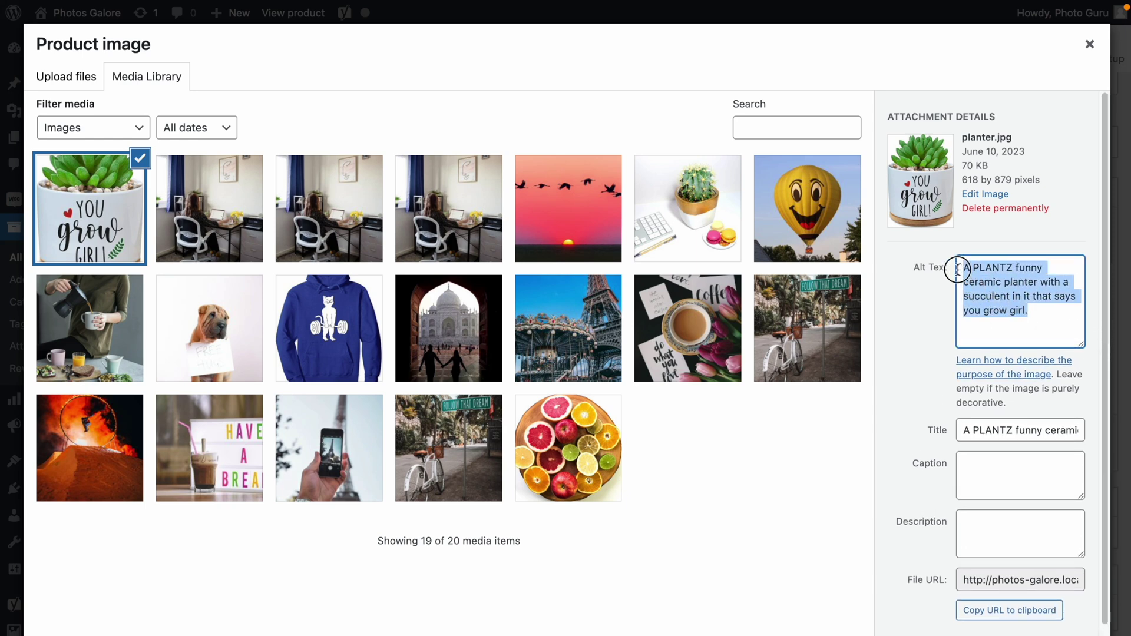